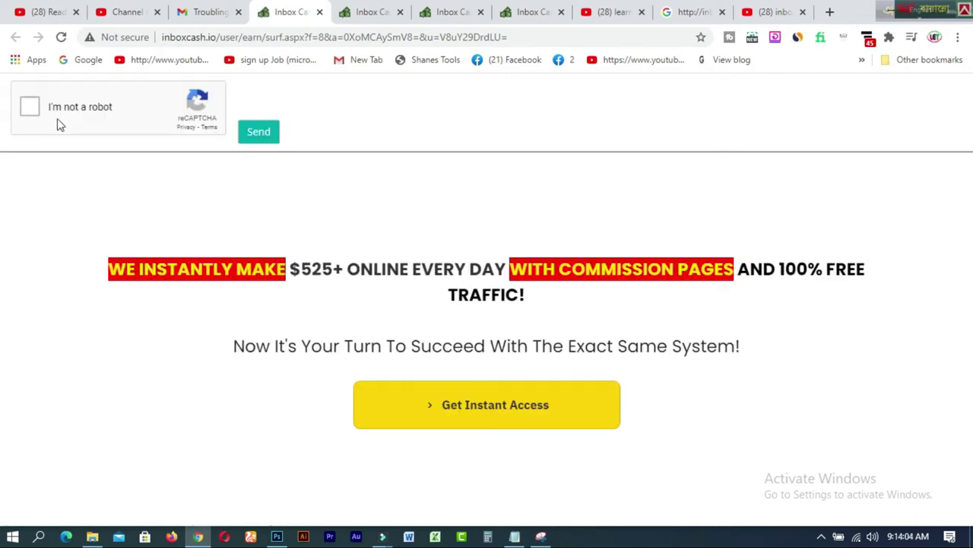
- Complete the "I'm not a robot" check, submit it to claim the paid-ad credit, and highlight the credit notice
left_click(26, 114)
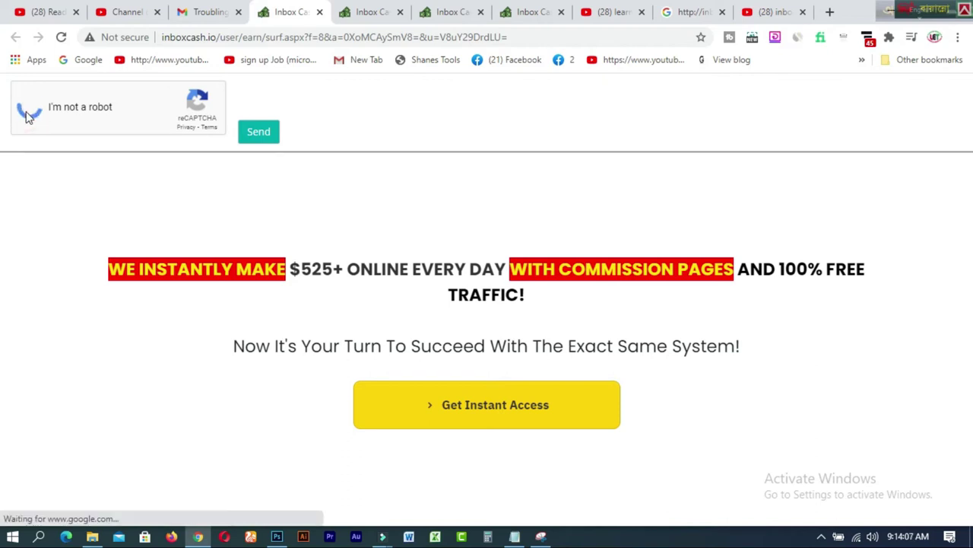
left_click(251, 135)
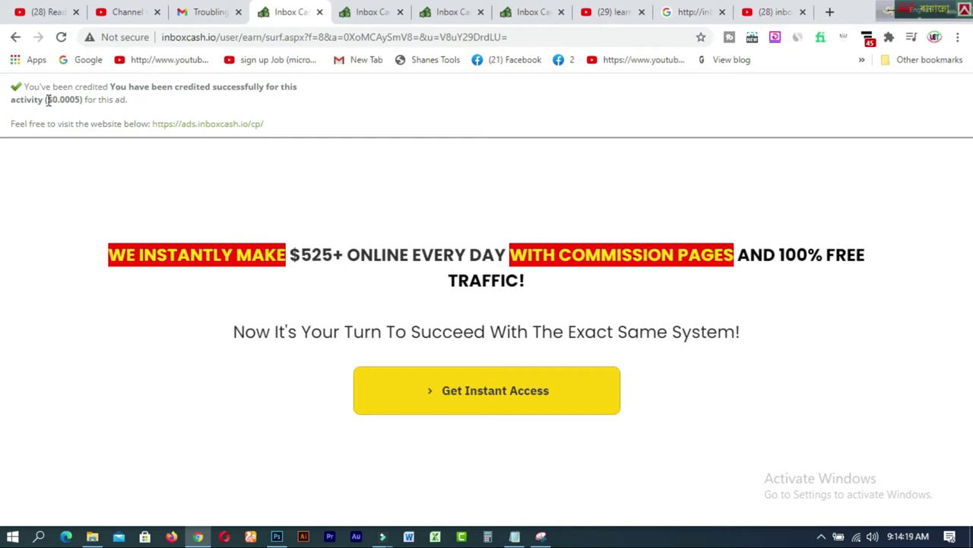
left_click_drag(47, 99, 139, 106)
left_click(84, 99)
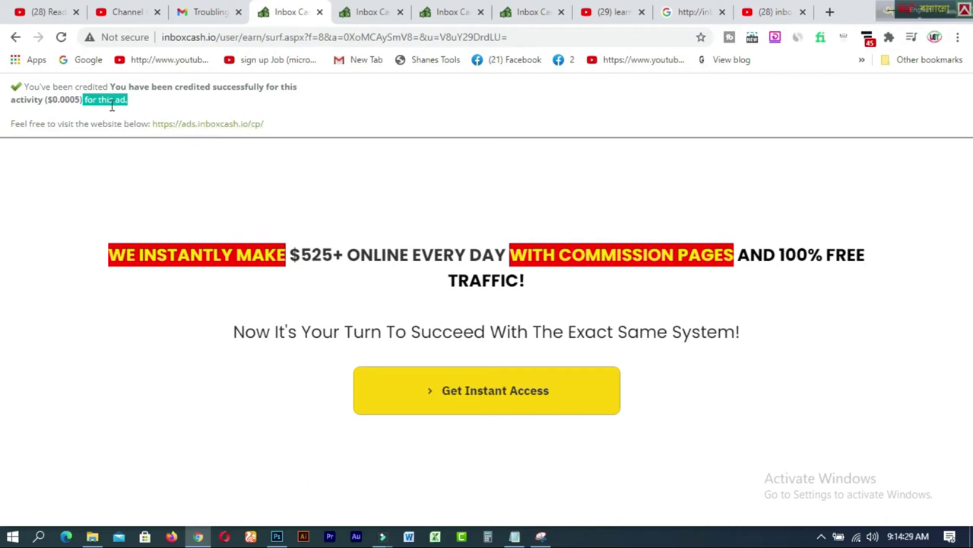
- Refresh the Inbox Cash account summary and check the main balance, the latest credits and the history logs
left_click(526, 13)
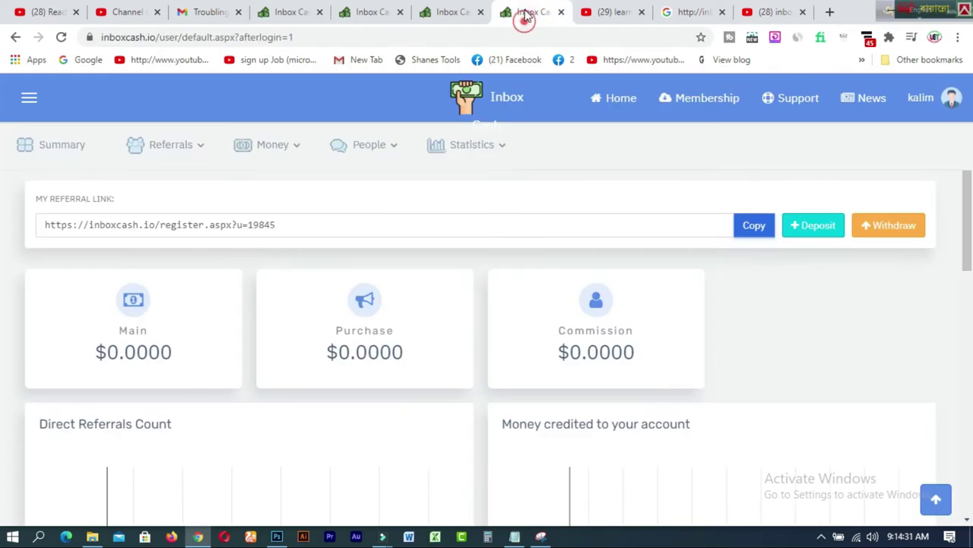
left_click_drag(97, 352, 179, 360)
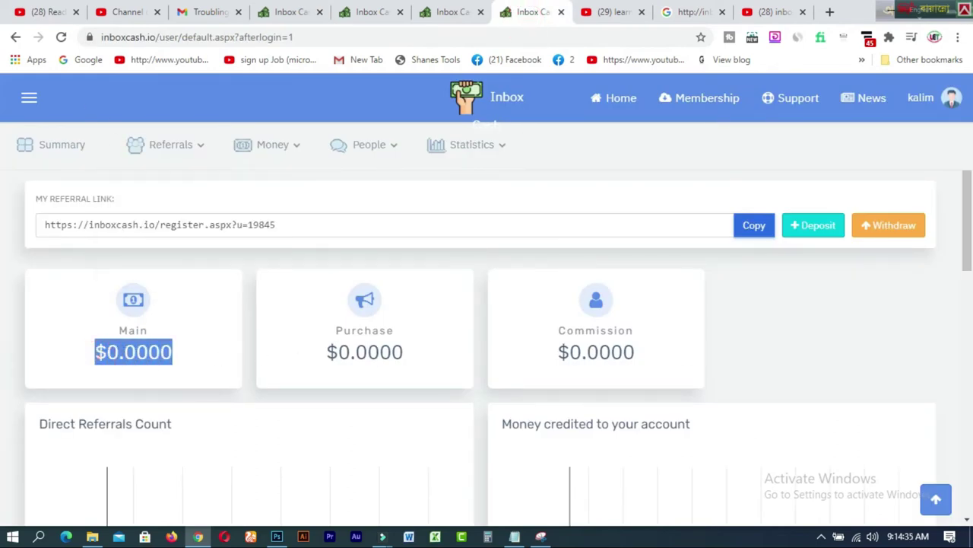
left_click(62, 38)
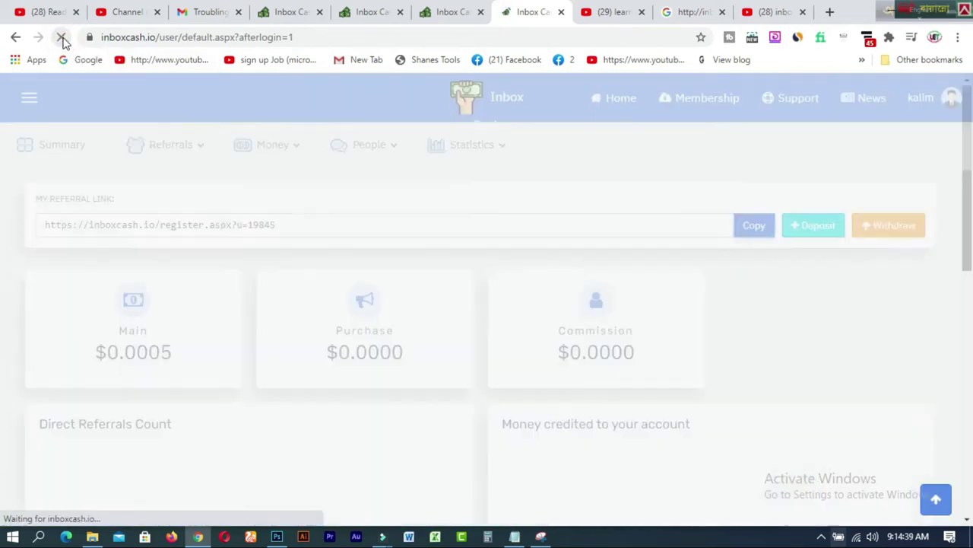
left_click_drag(94, 352, 177, 362)
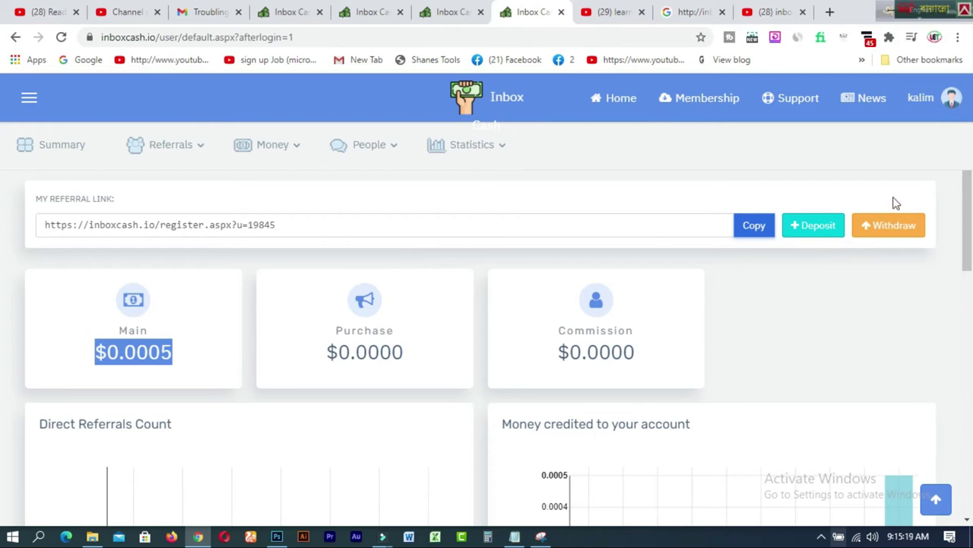
left_click(969, 193)
left_click_drag(969, 194, 971, 400)
left_click_drag(2, 403, 4, 429)
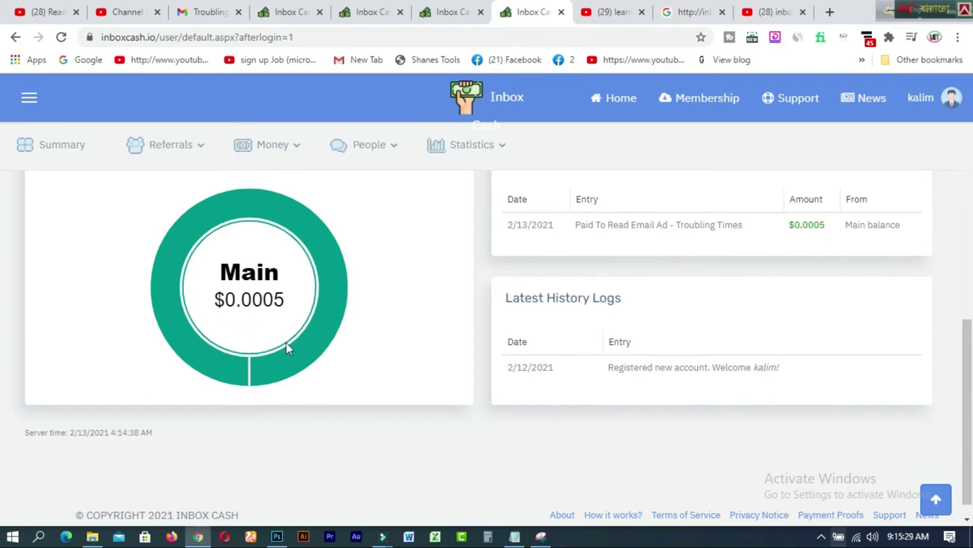
left_click_drag(2, 417, 2, 163)
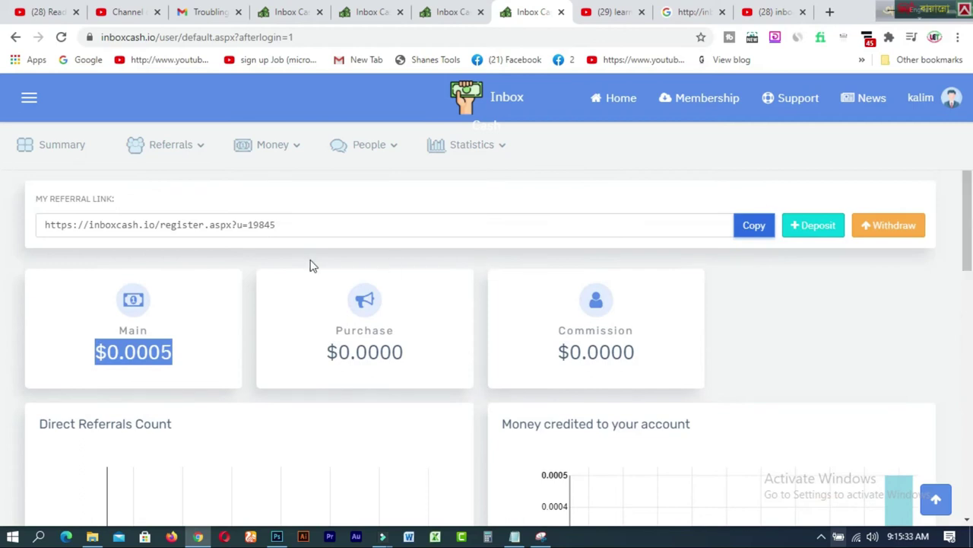
- Copy the account's referral link
left_click_drag(295, 233, 39, 229)
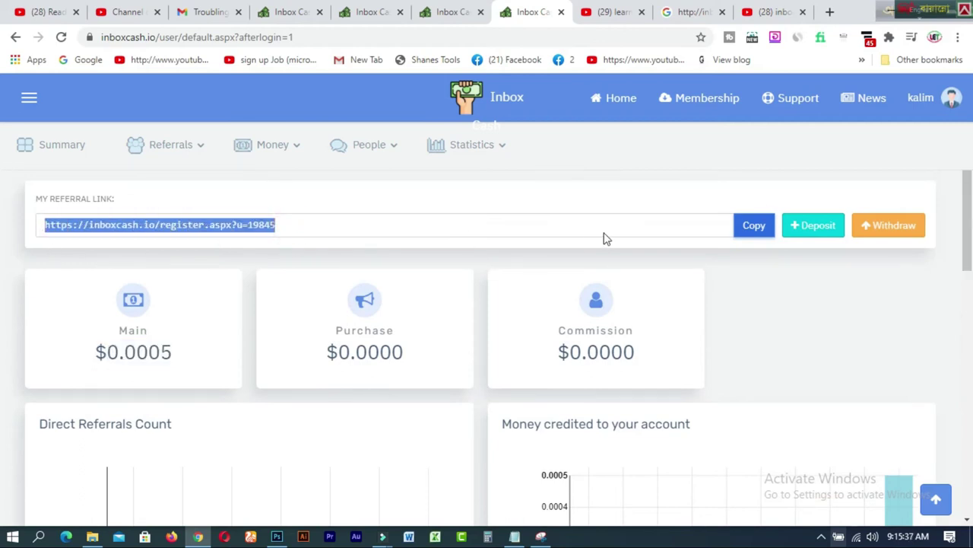
left_click(755, 231)
- Open the Withdraw page for the main balance and choose FaucetPay as the payment method
left_click(890, 226)
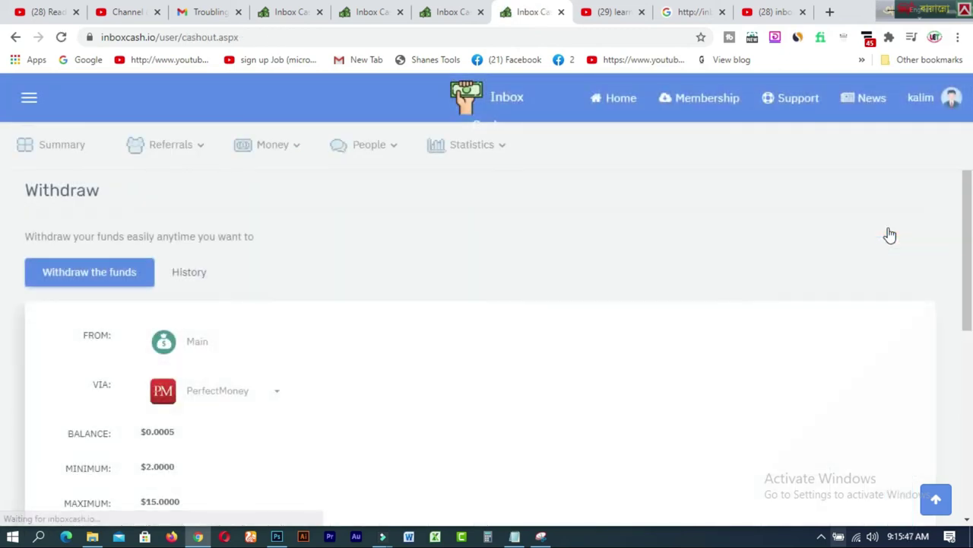
left_click_drag(968, 199, 969, 312)
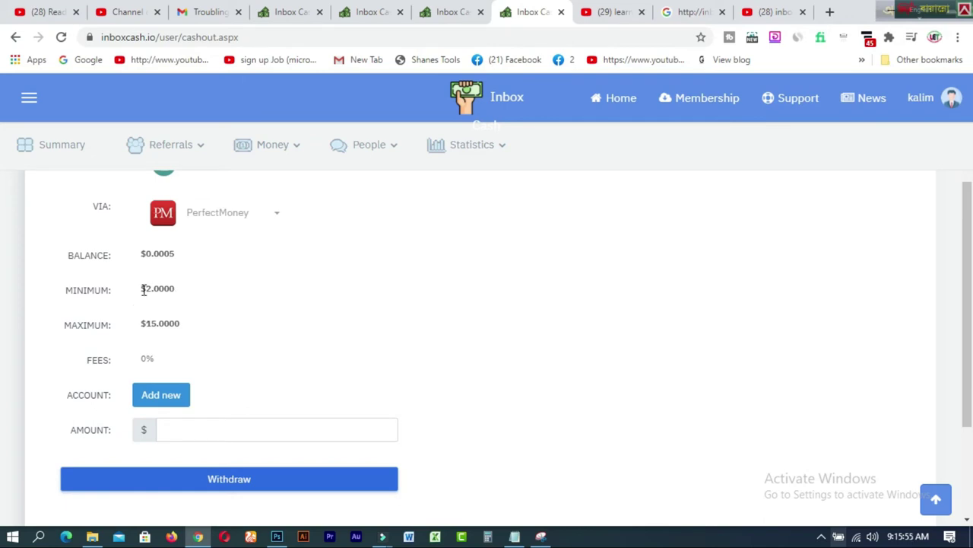
left_click(276, 214)
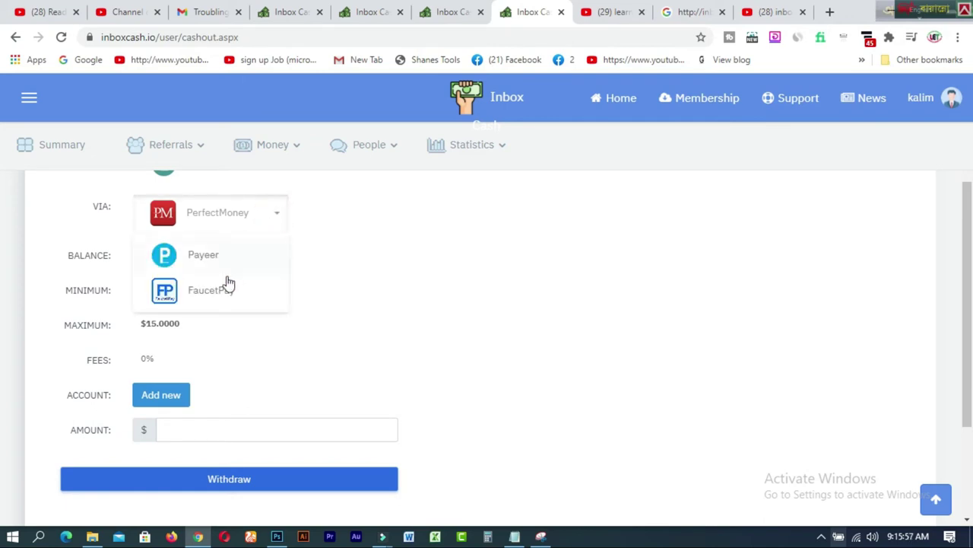
left_click(211, 297)
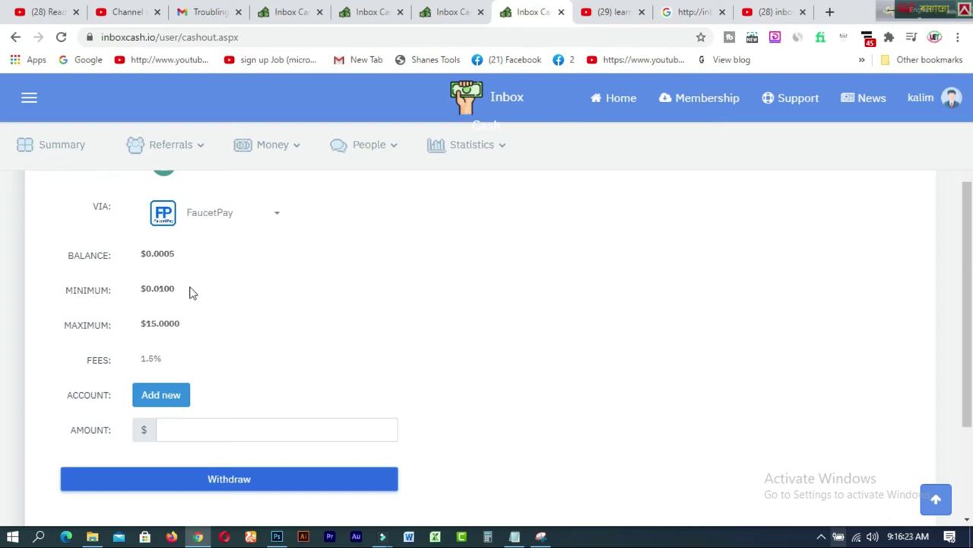
- Copy the listed minimum withdrawal value into the amount field, setting the amount to $0.0100
scroll(967, 213, "down", 1)
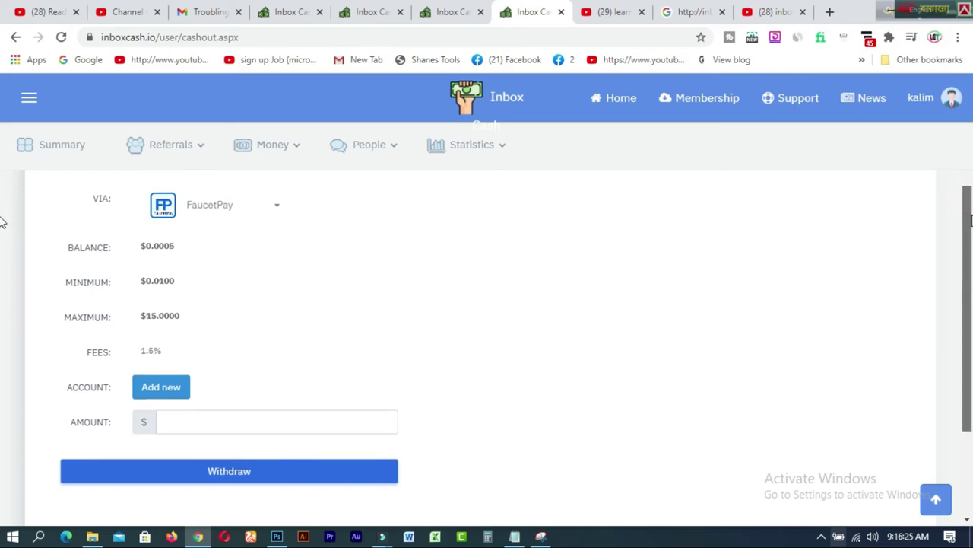
left_click(235, 389)
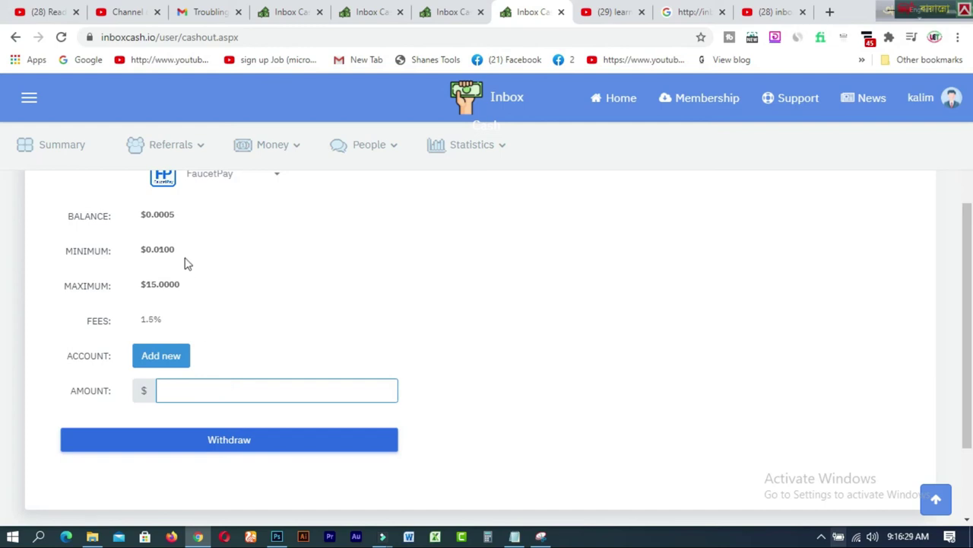
left_click_drag(179, 251, 142, 251)
right_click(142, 253)
left_click(157, 264)
left_click(176, 391)
right_click(178, 394)
left_click(213, 245)
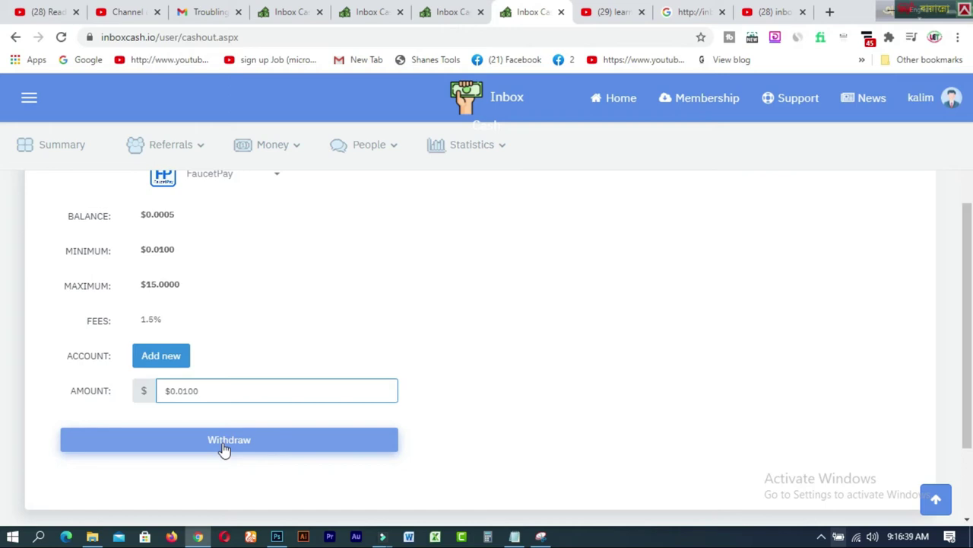
- Try to submit the withdrawal request with FaucetPay selected as the payment method
scroll(2, 228, "up", 2)
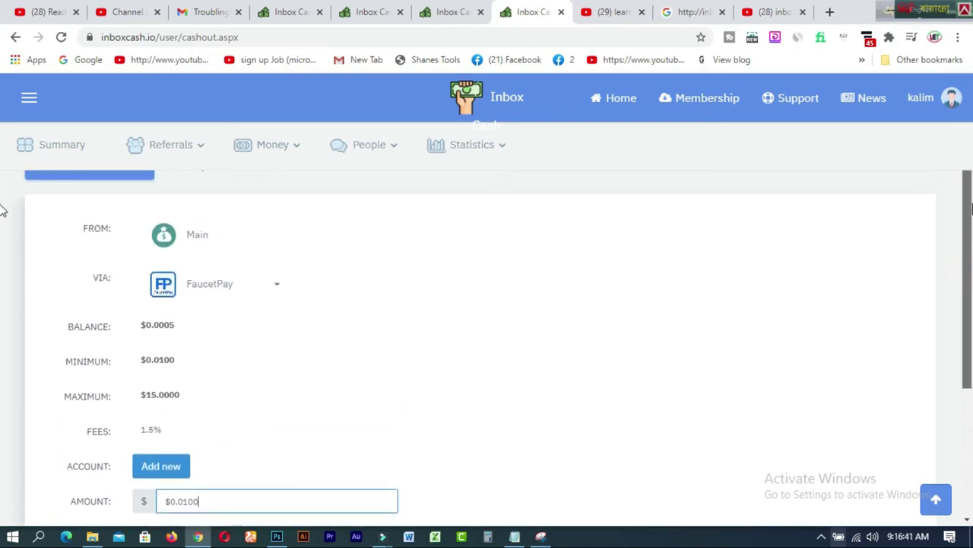
left_click(274, 286)
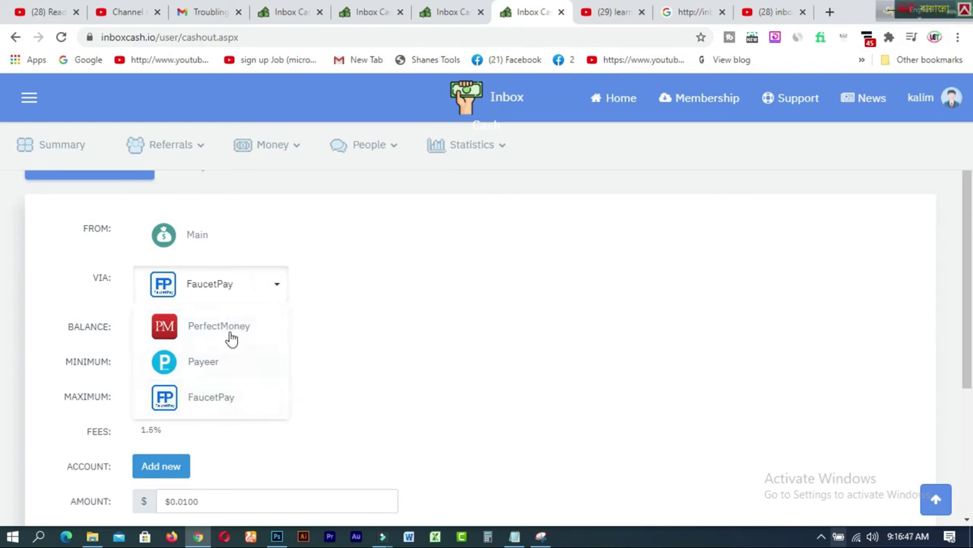
left_click(226, 407)
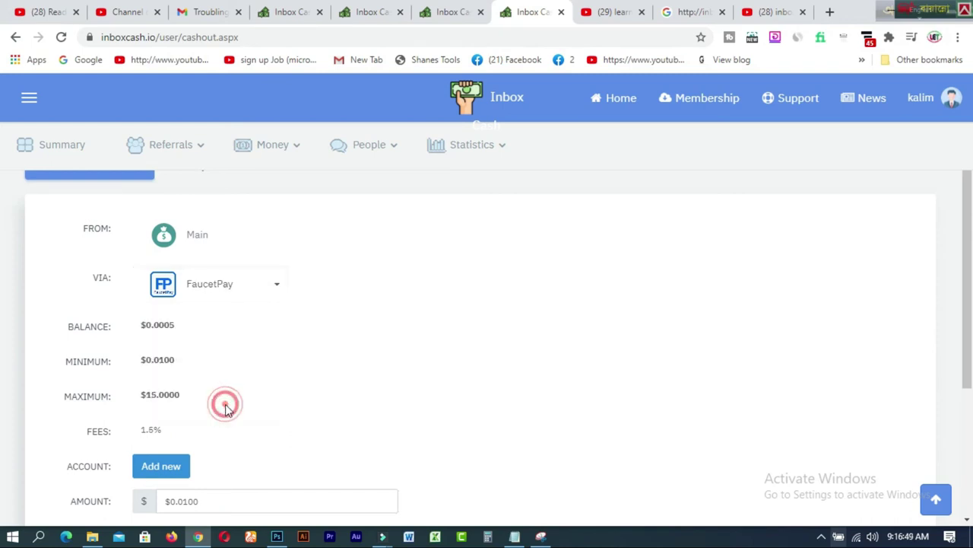
scroll(970, 301, "down", 2)
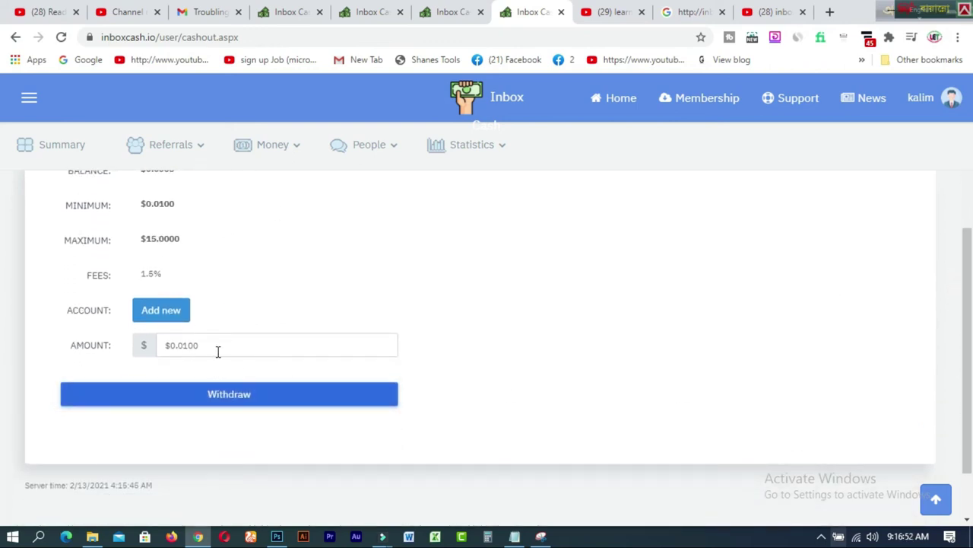
left_click(226, 400)
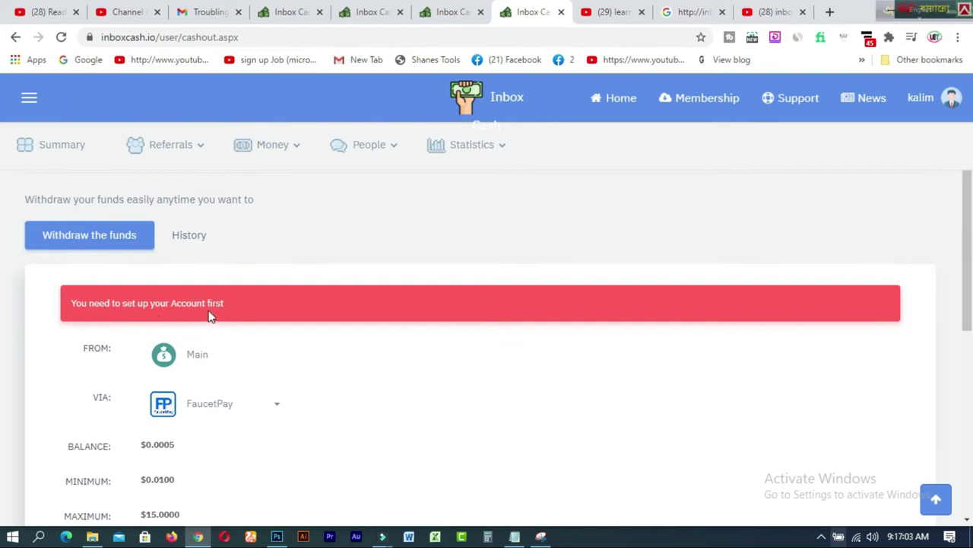
- Open the payment settings for adding a new withdrawal account and go to the FaucetPay address field
left_click_drag(967, 240, 966, 194)
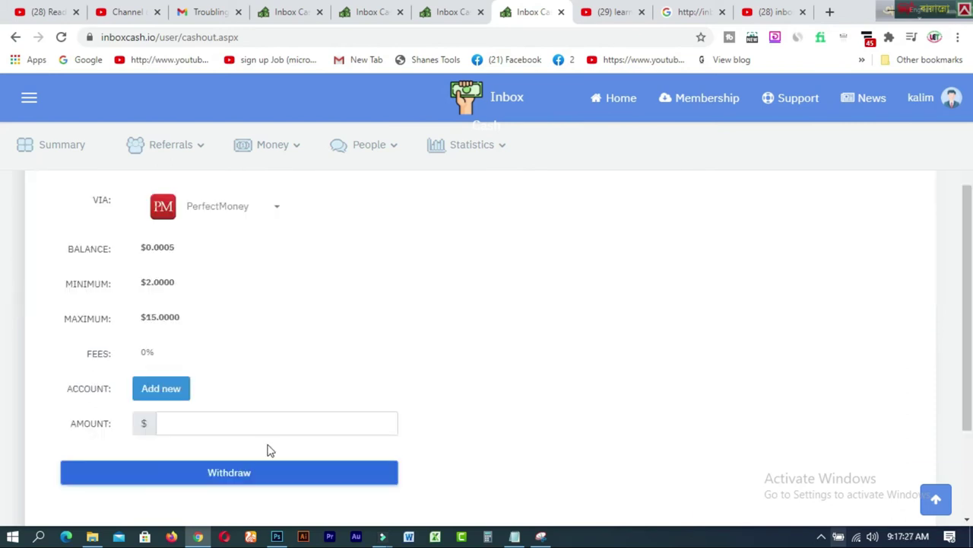
left_click(159, 392)
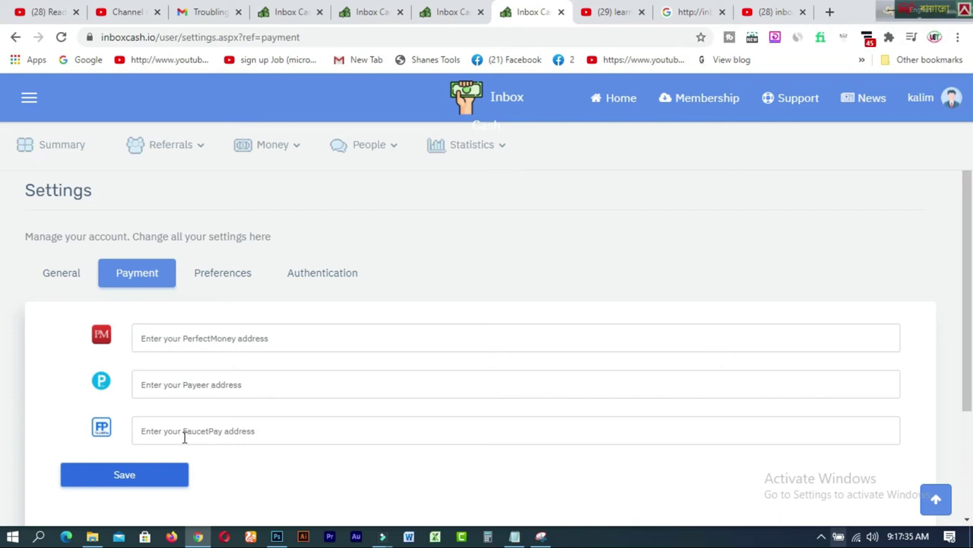
left_click(235, 433)
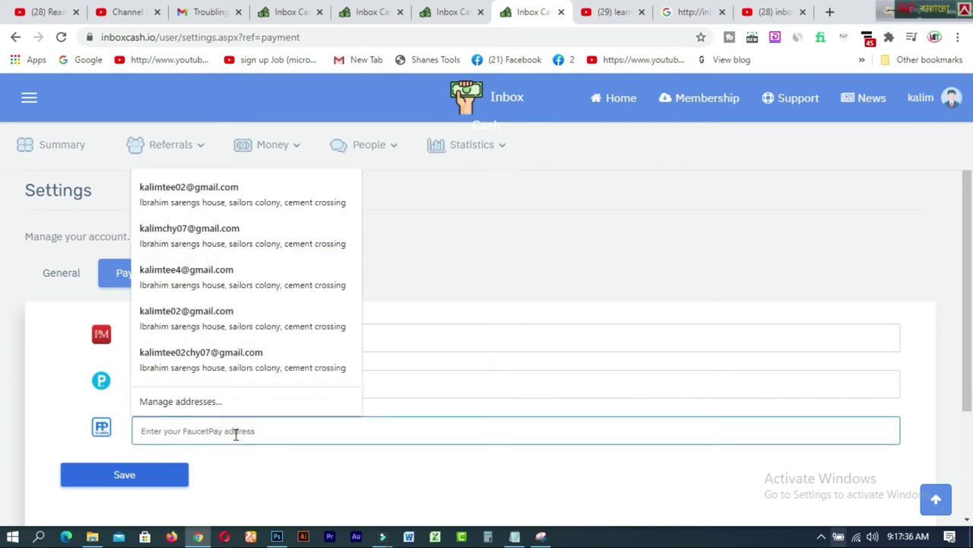
left_click(505, 252)
- Search Google for "faucetpay.io" and open the FaucetPay home page in a new tab
left_click(691, 15)
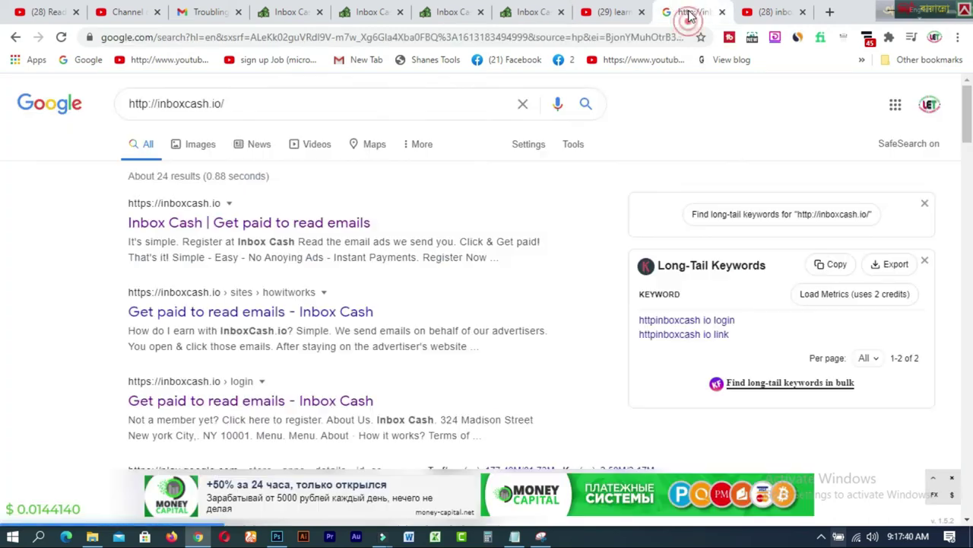
triple_click(254, 104)
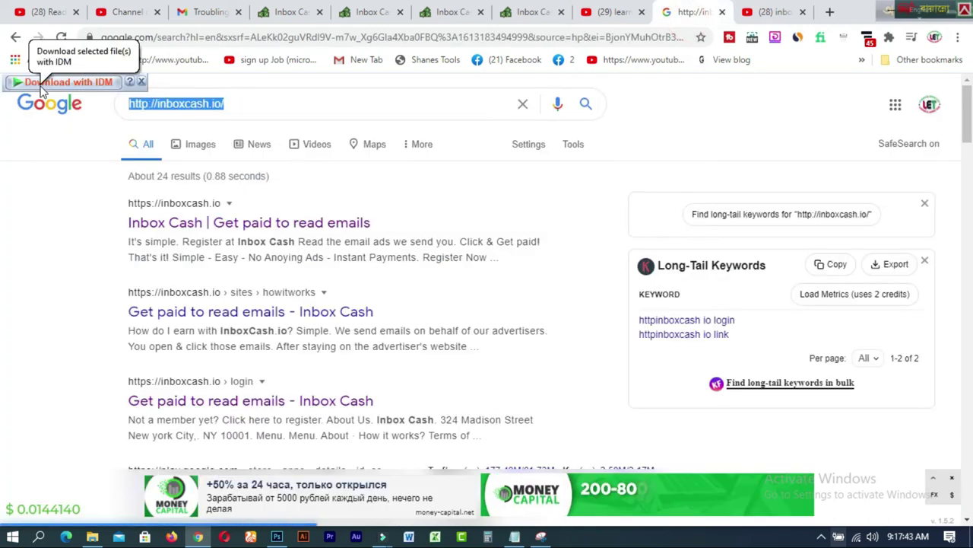
type("faucetpa")
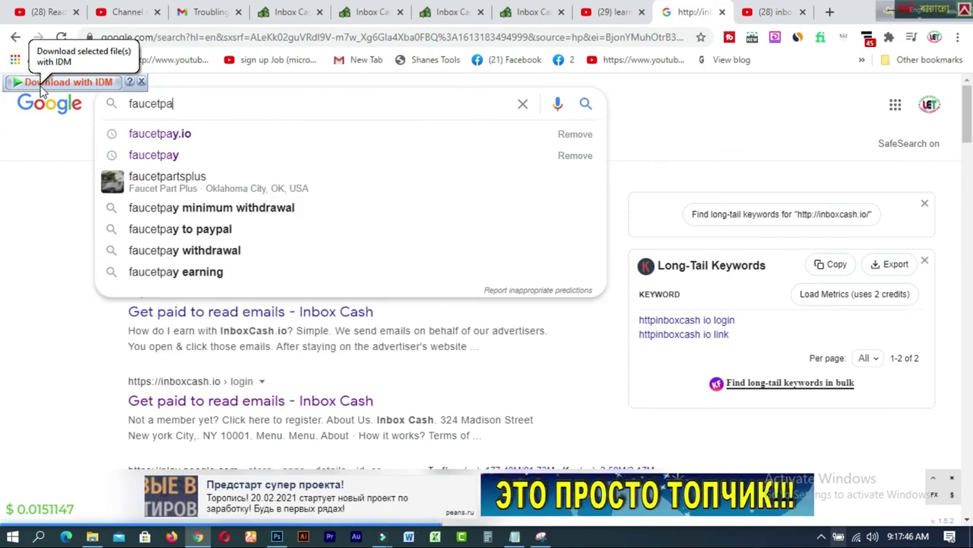
type("y.io")
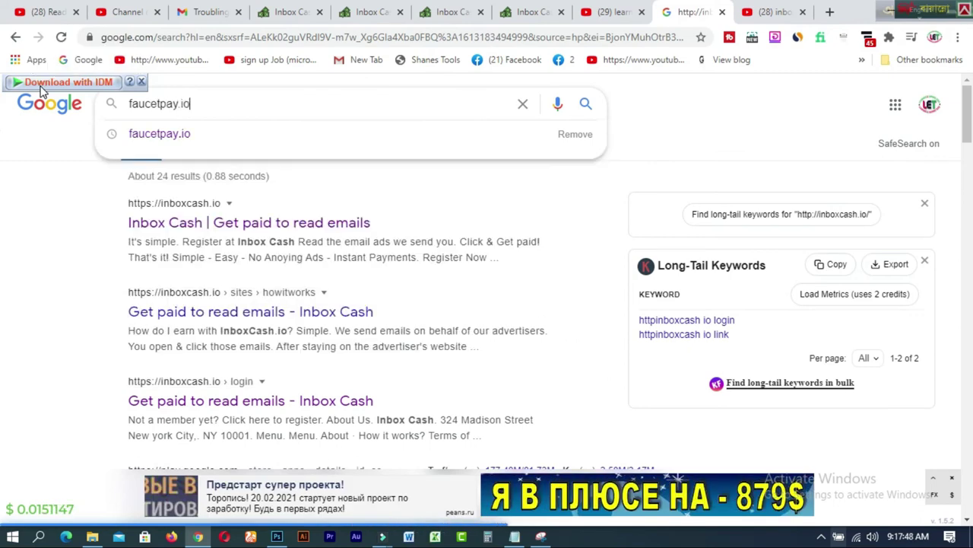
key("Return")
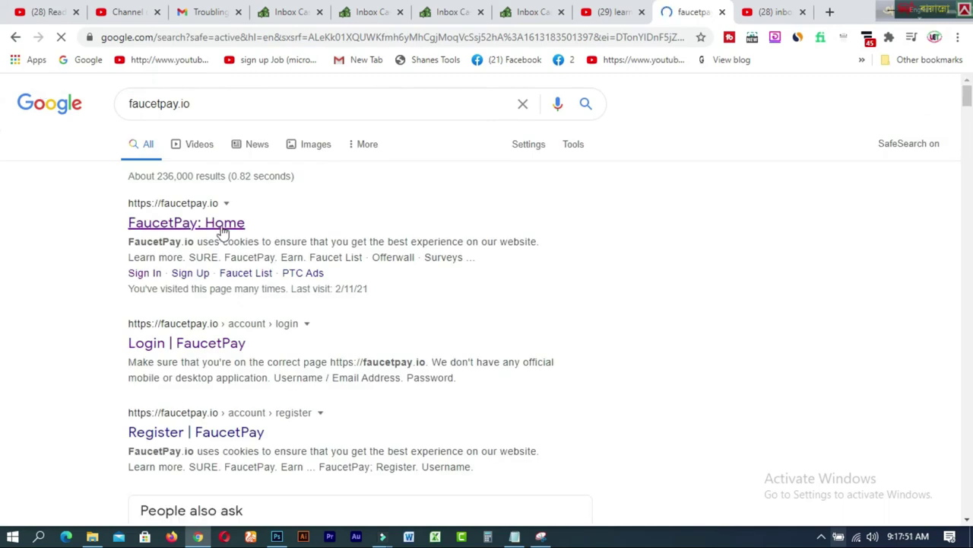
right_click(224, 227)
left_click(247, 232)
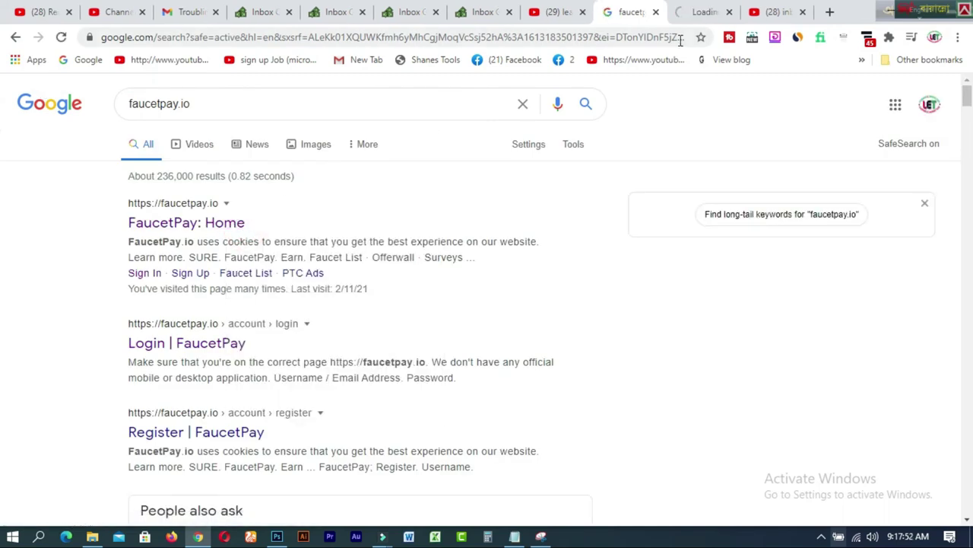
left_click(689, 14)
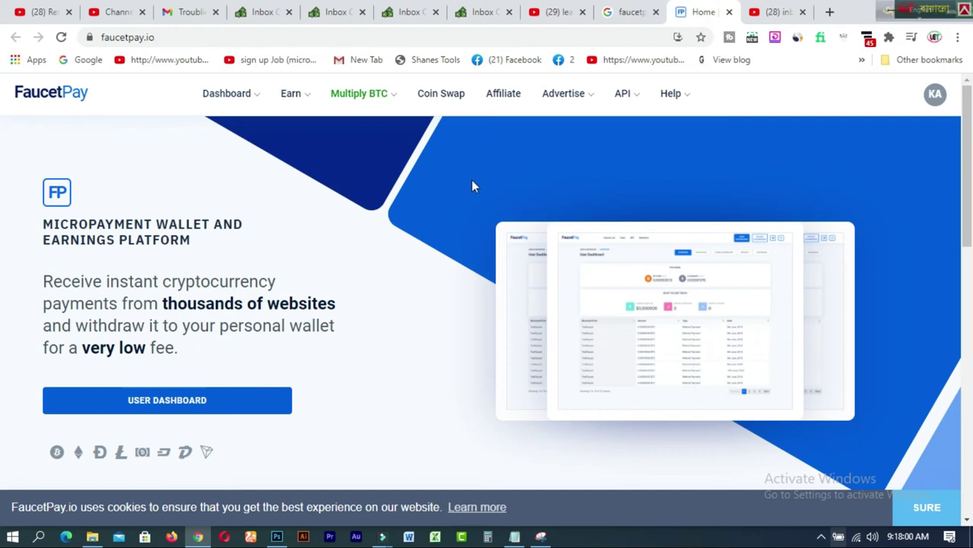
- Open the FaucetPay user dashboard and look over the coin balances
left_click(185, 409)
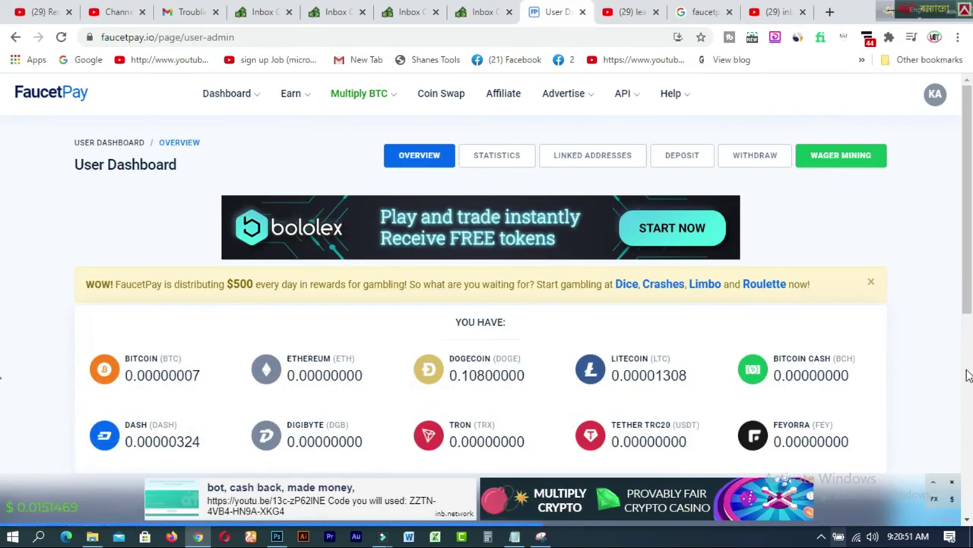
scroll(316, 310, "down", 1)
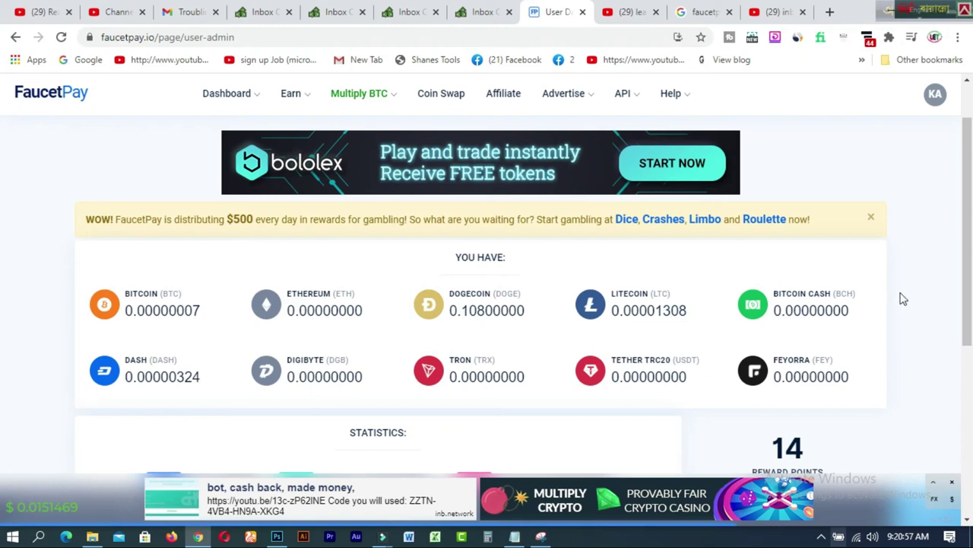
scroll(799, 243, "up", 1)
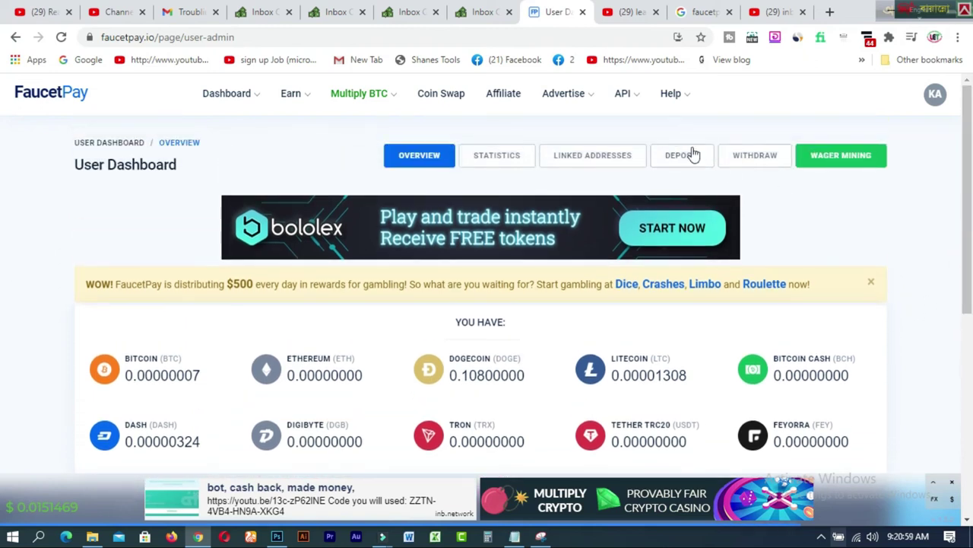
- Open the FaucetPay deposit page and copy the Bitcoin (BTC) deposit address
left_click(679, 163)
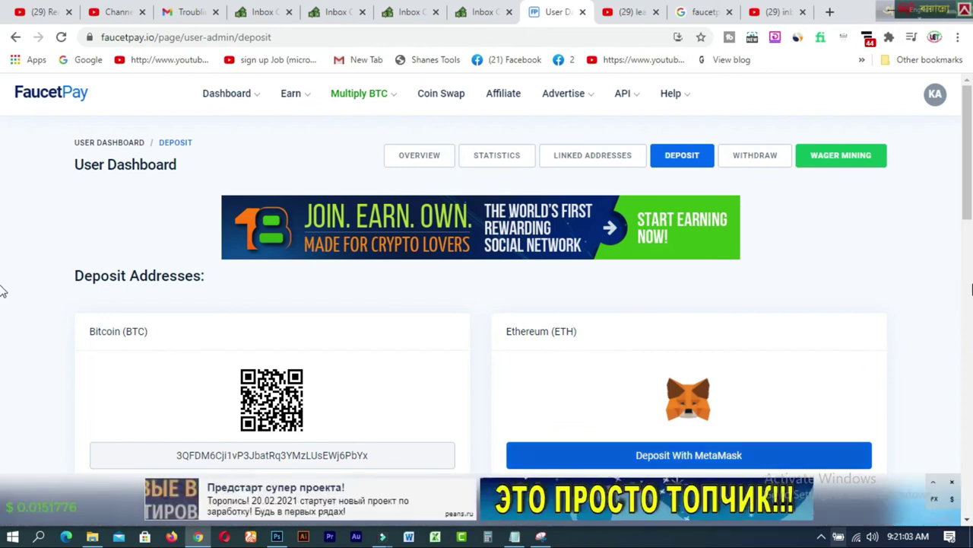
scroll(780, 403, "down", 3)
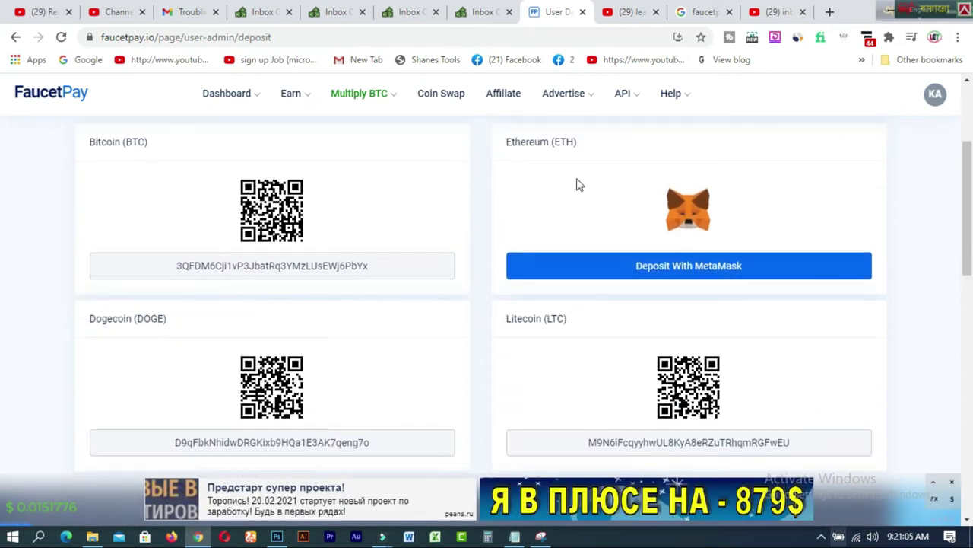
left_click_drag(387, 274, 176, 274)
key("ctrl+c")
left_click(322, 276)
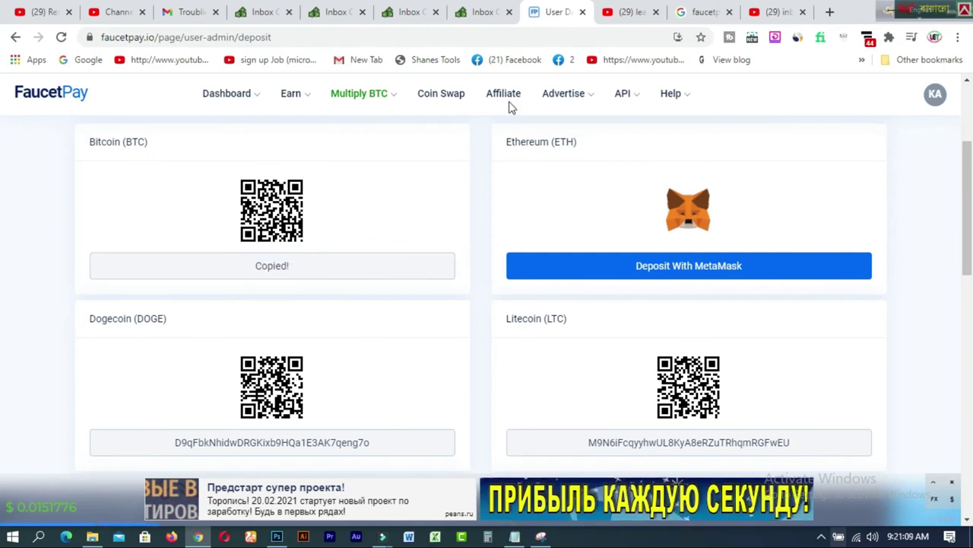
- Switch to the Inbox Cash payment settings, paste the copied address as the FaucetPay address, and save
left_click(480, 12)
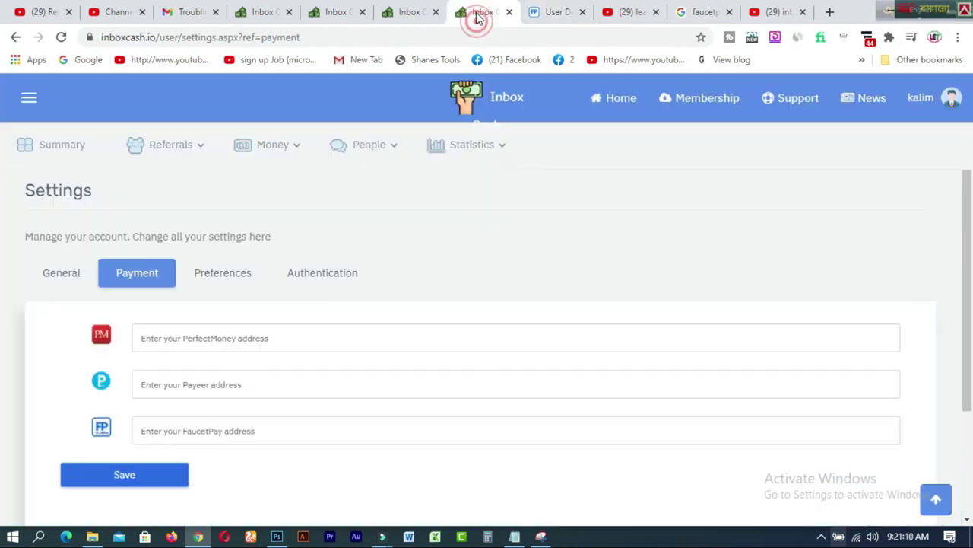
left_click(204, 433)
right_click(203, 434)
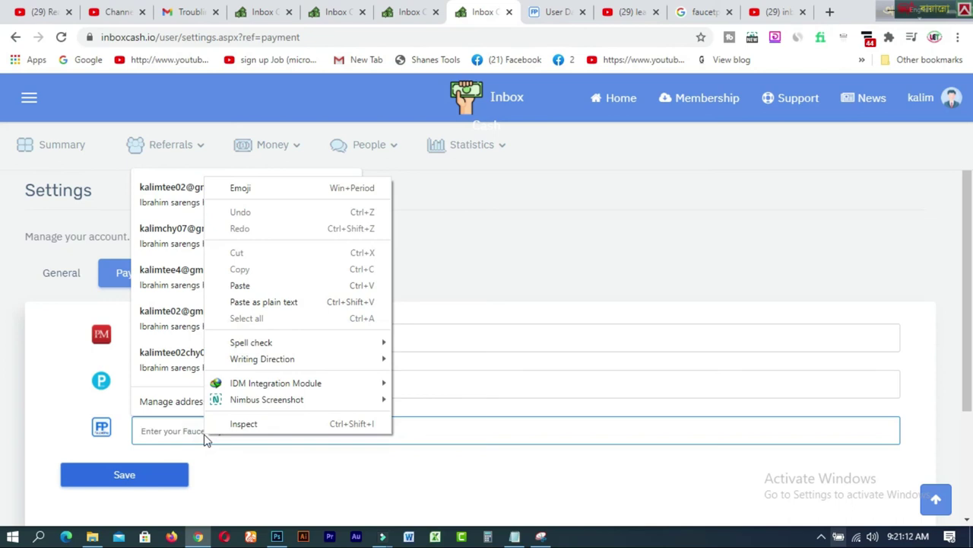
left_click(240, 285)
left_click(127, 477)
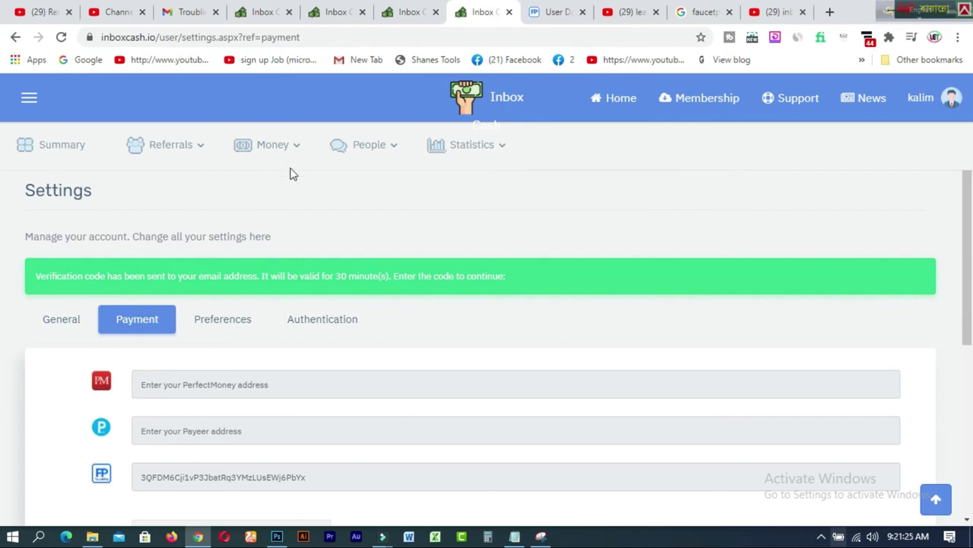
- Switch to Gmail, check the inbox categories, and open the Inbox Cash email "Confirm payout address change"
left_click(187, 12)
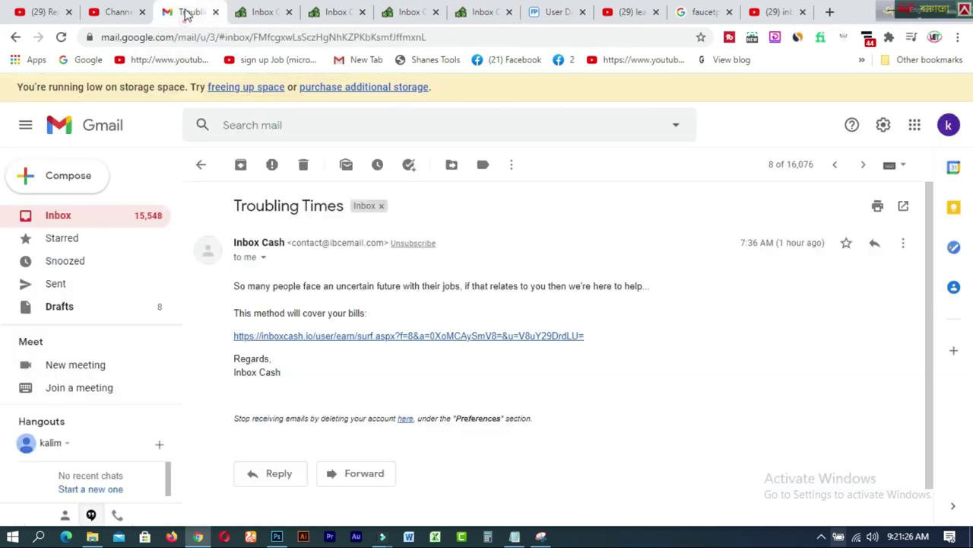
left_click(64, 217)
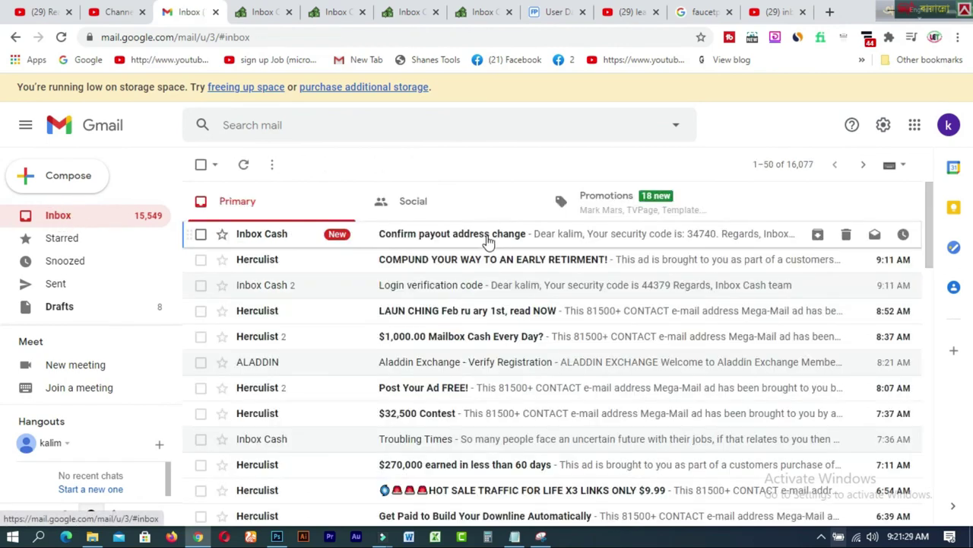
left_click(660, 201)
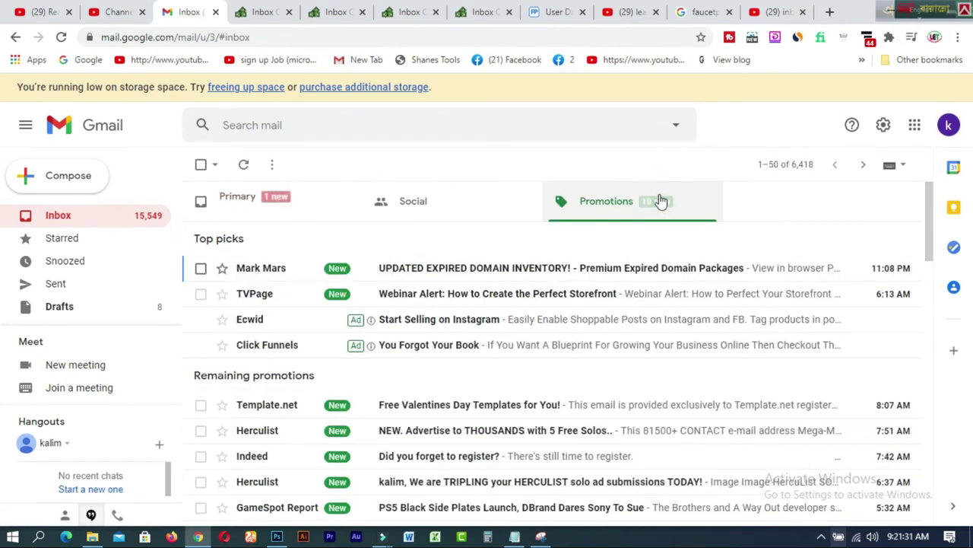
left_click(399, 204)
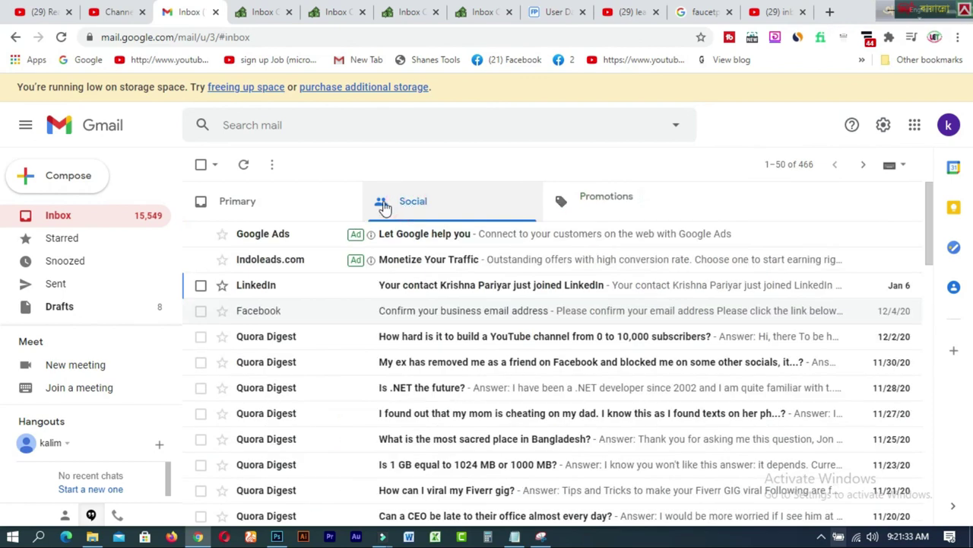
left_click(251, 203)
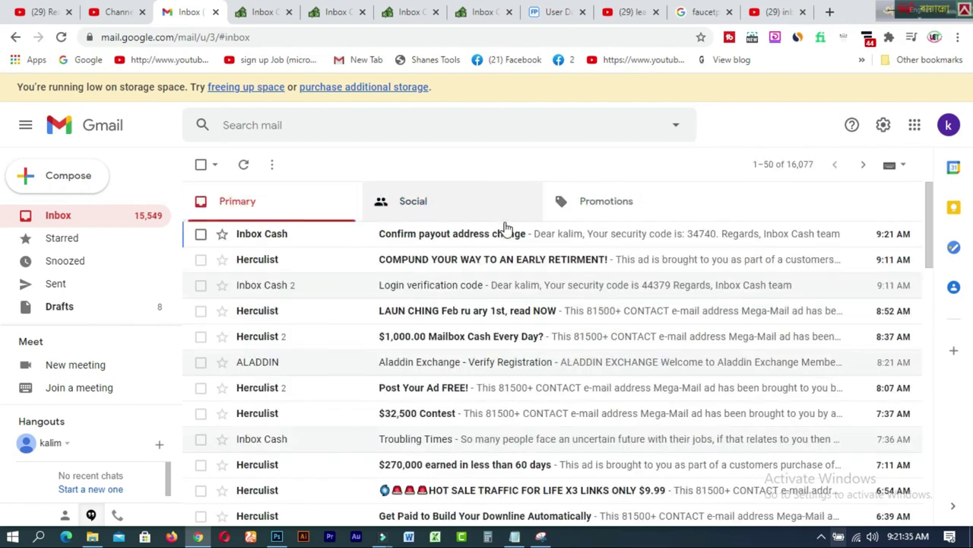
left_click(471, 236)
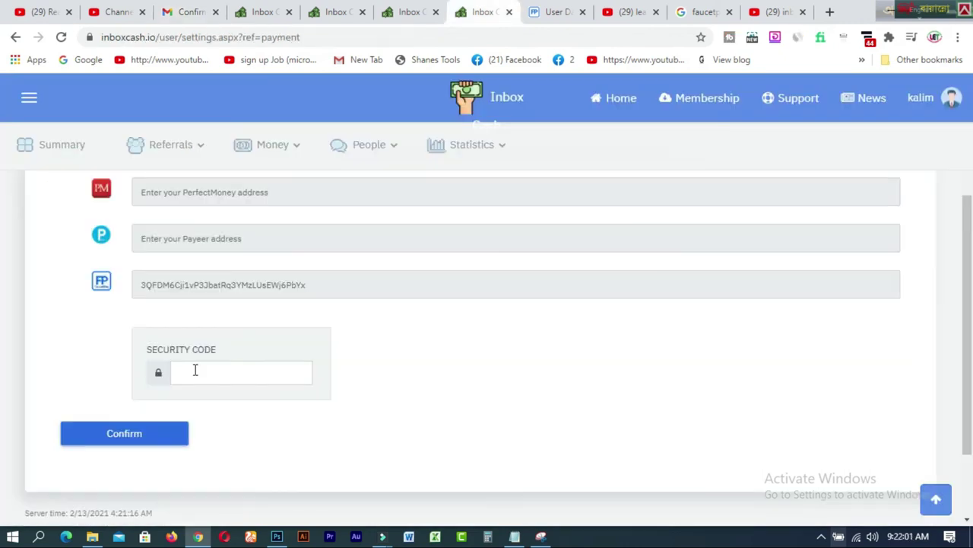
- Try to confirm the payout address change in Inbox Cash by pasting the emailed security code
left_click(193, 373)
right_click(192, 374)
left_click(217, 223)
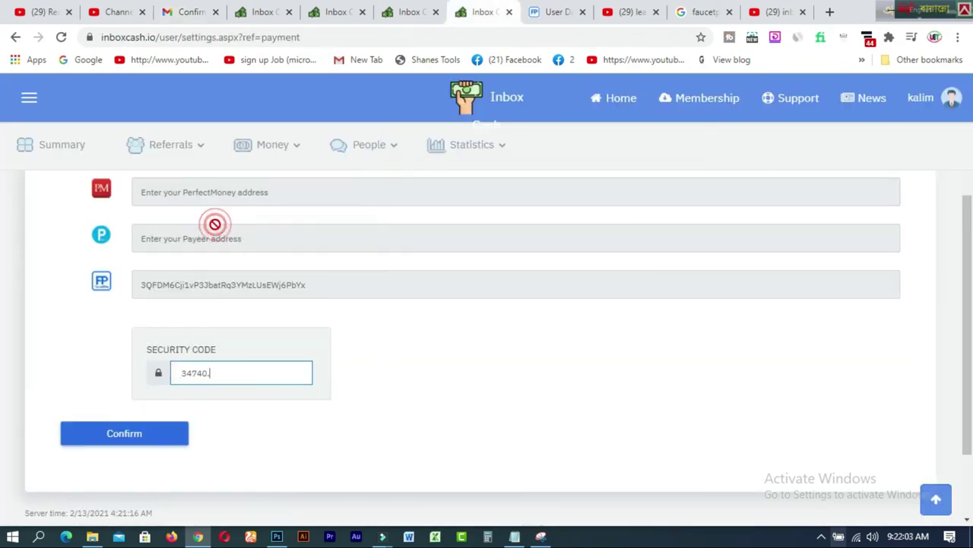
left_click(148, 435)
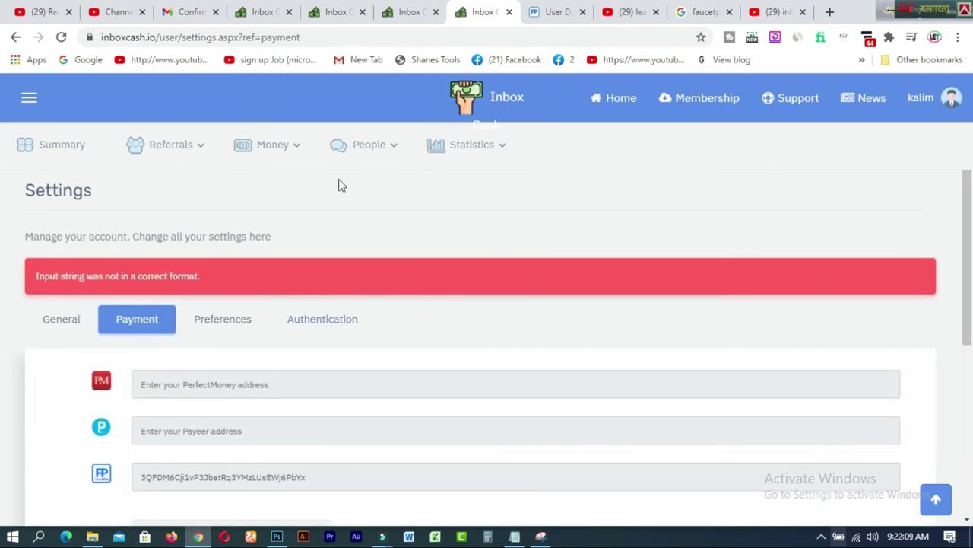
- Reopen the "Confirm payout address change" email in Gmail and copy only the digits of the security code, without the trailing period
left_click(188, 12)
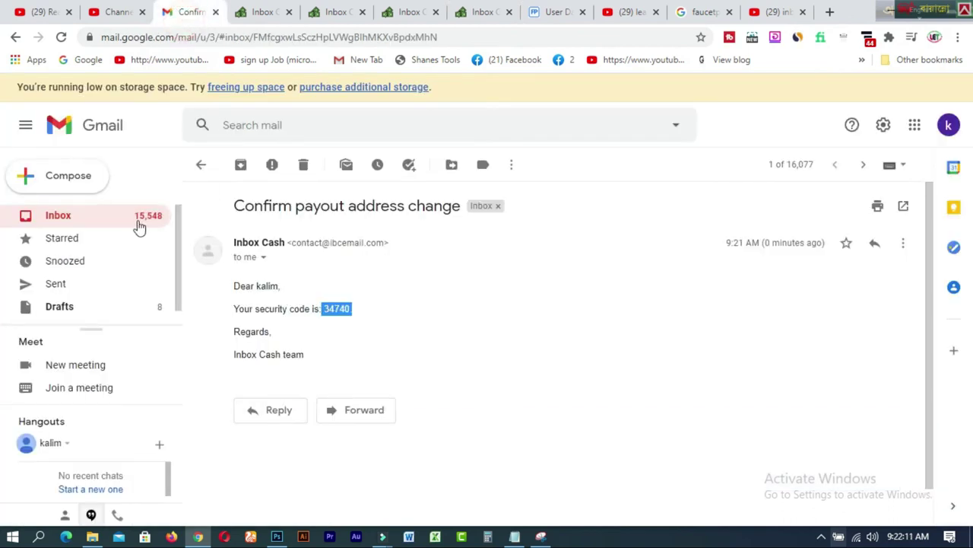
left_click(60, 217)
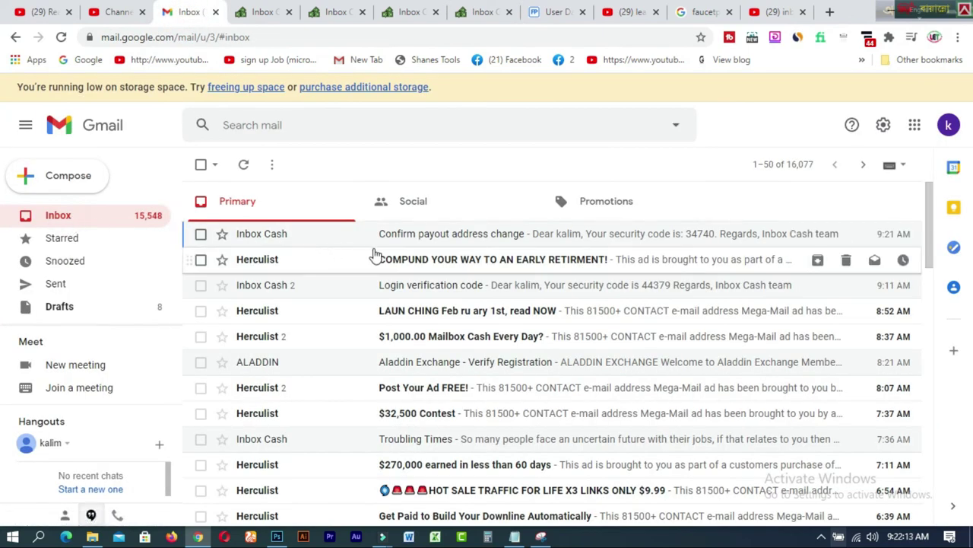
left_click(548, 242)
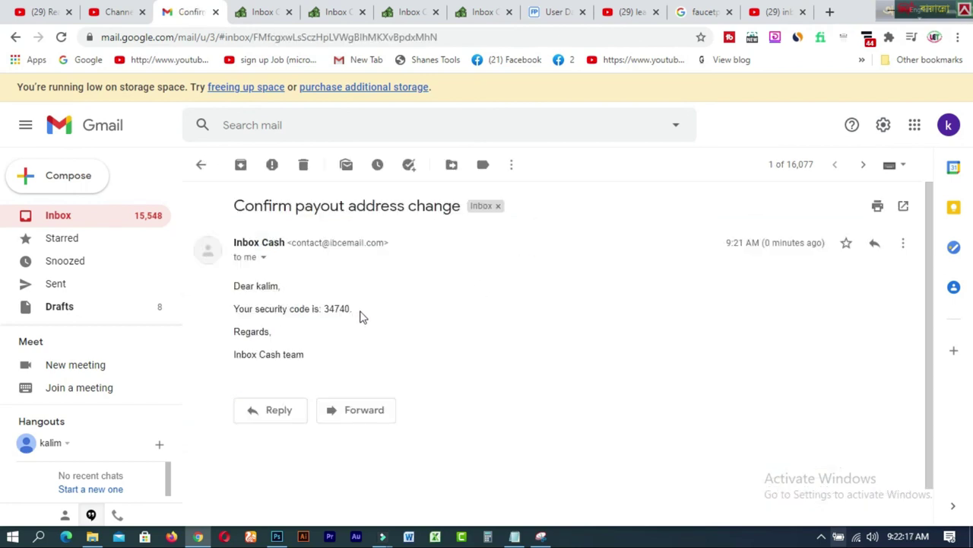
left_click_drag(325, 308, 350, 308)
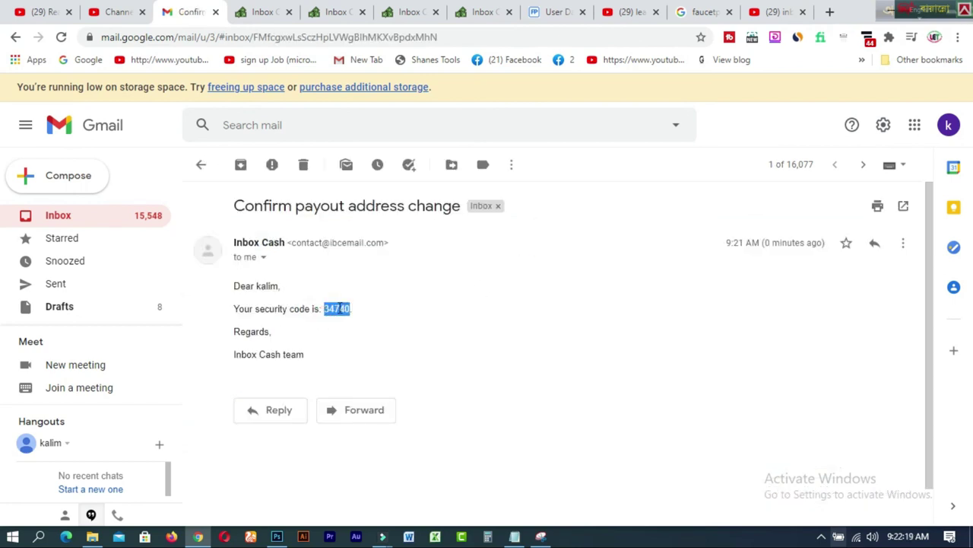
right_click(340, 308)
left_click(354, 314)
- Replace the security code in the Inbox Cash payment settings with the newly copied code and confirm the address change
left_click(478, 14)
scroll(962, 242, "down", 3)
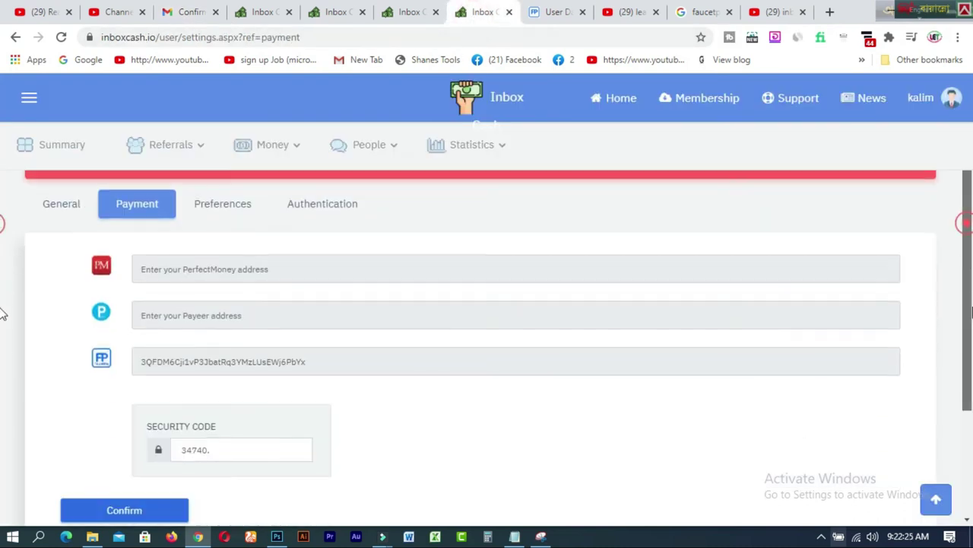
double_click(238, 314)
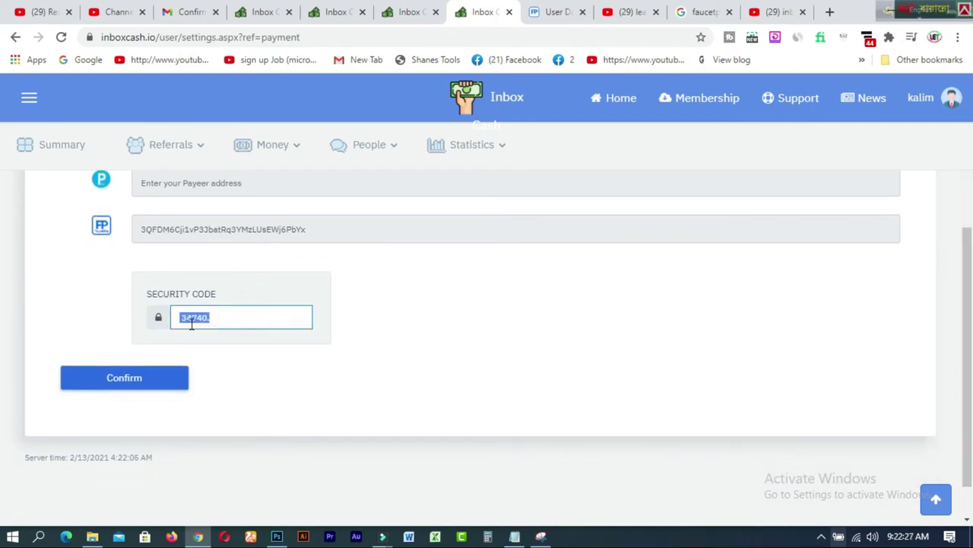
right_click(221, 316)
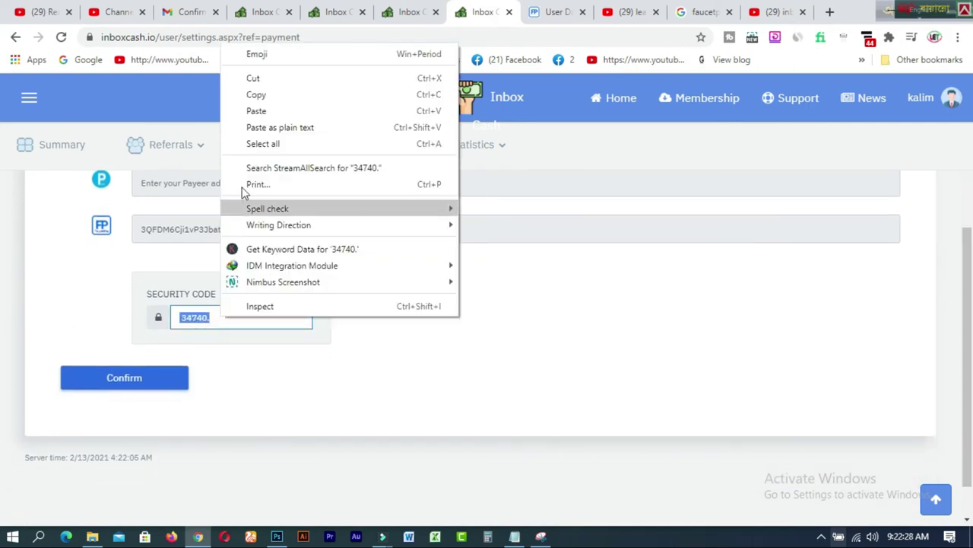
left_click(259, 112)
left_click(120, 378)
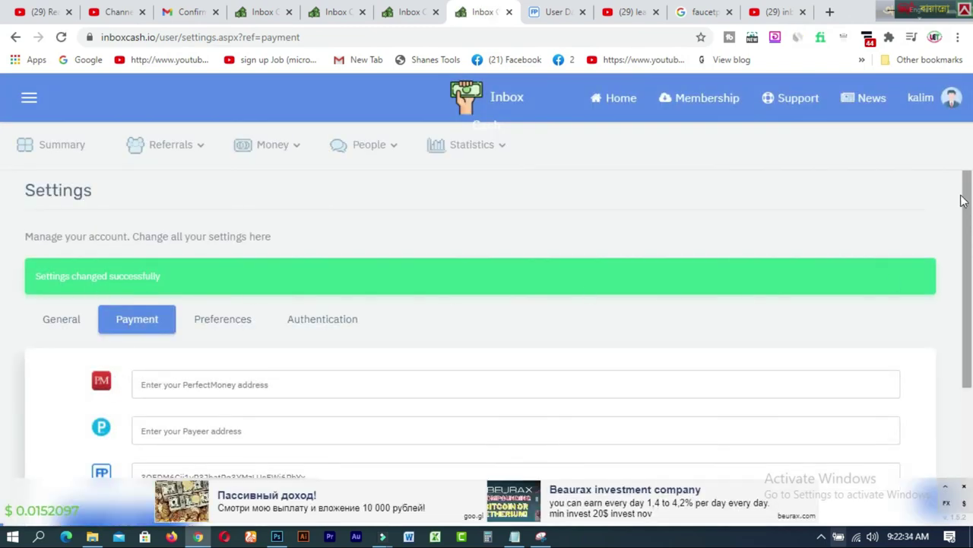
- Look over the saved payment settings and switch to the learning & earning tube YouTube channel's videos page
left_click_drag(964, 192, 968, 294)
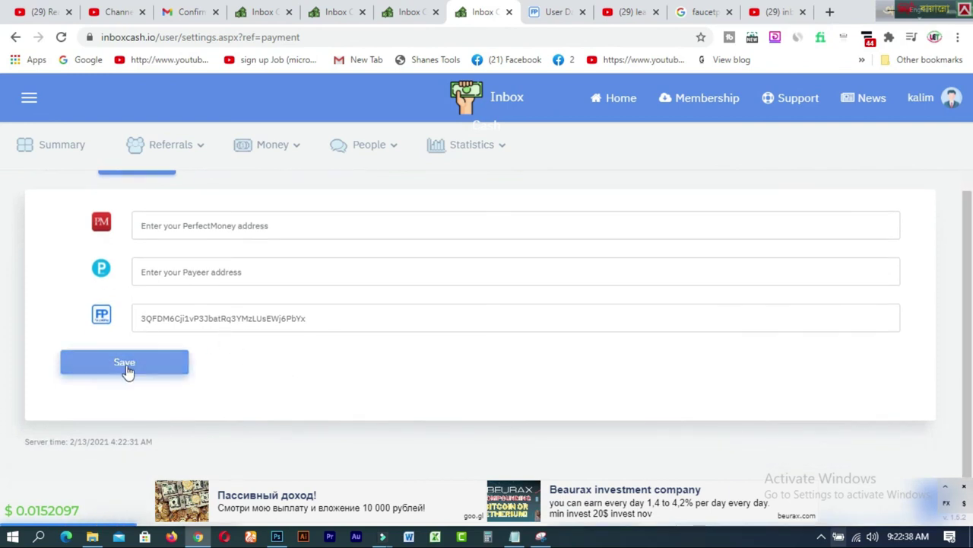
left_click_drag(972, 232, 972, 163)
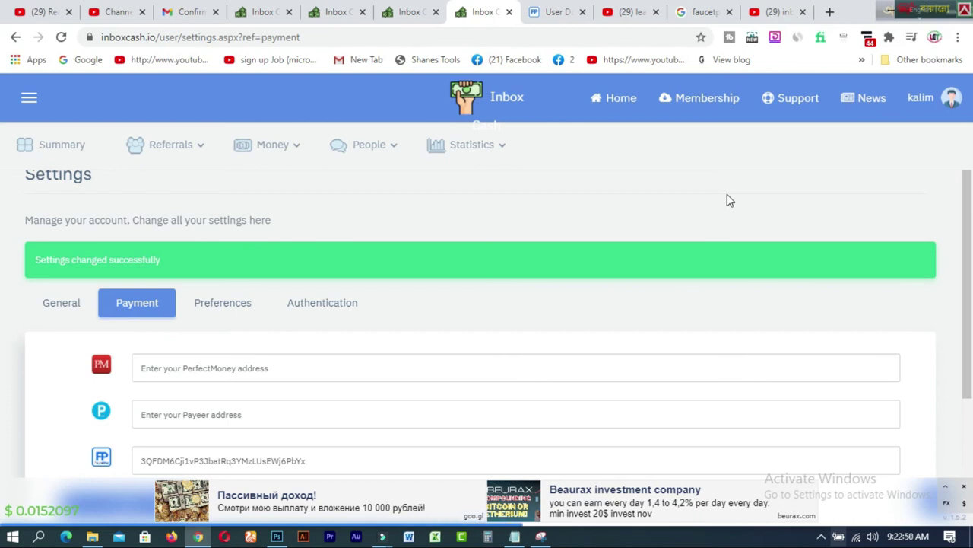
left_click(624, 22)
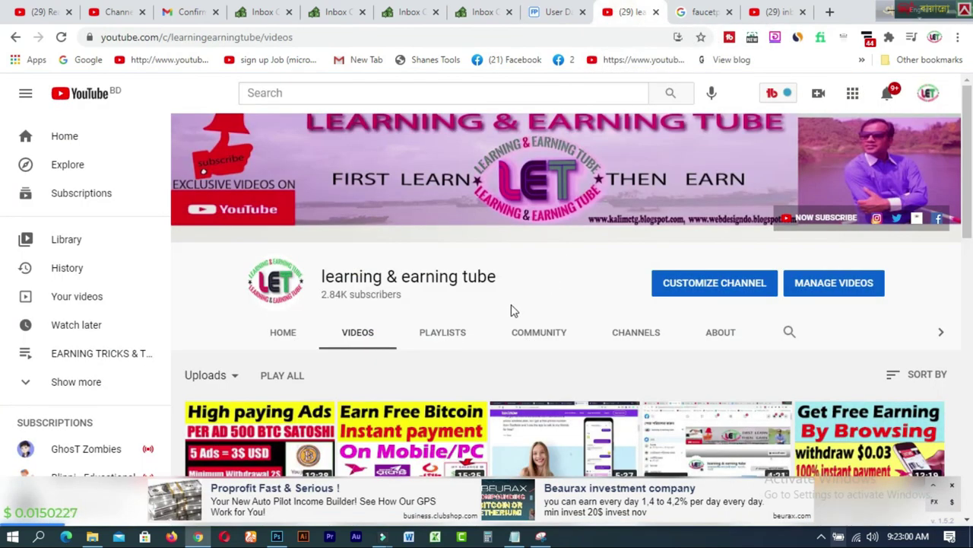